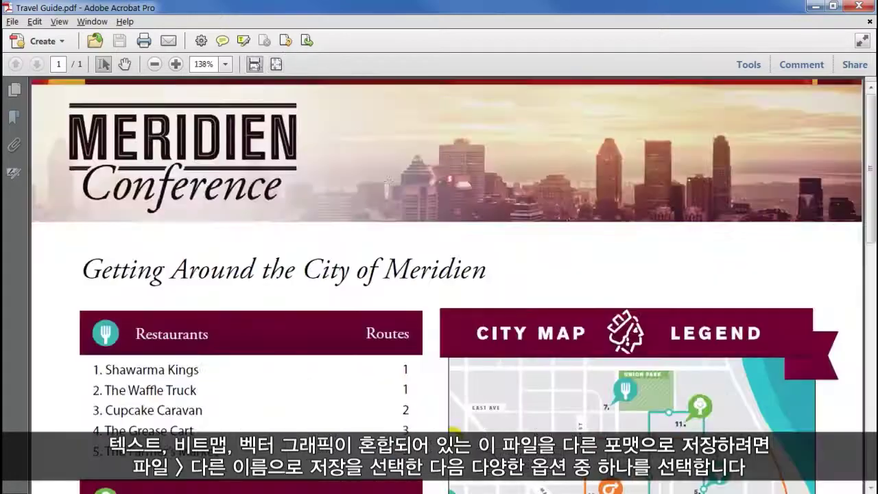
Fit the Travel Guide page to the window width, scroll down it, and open the File menu
click(254, 64)
scroll(462, 240, down, 1)
scroll(463, 240, down, 6)
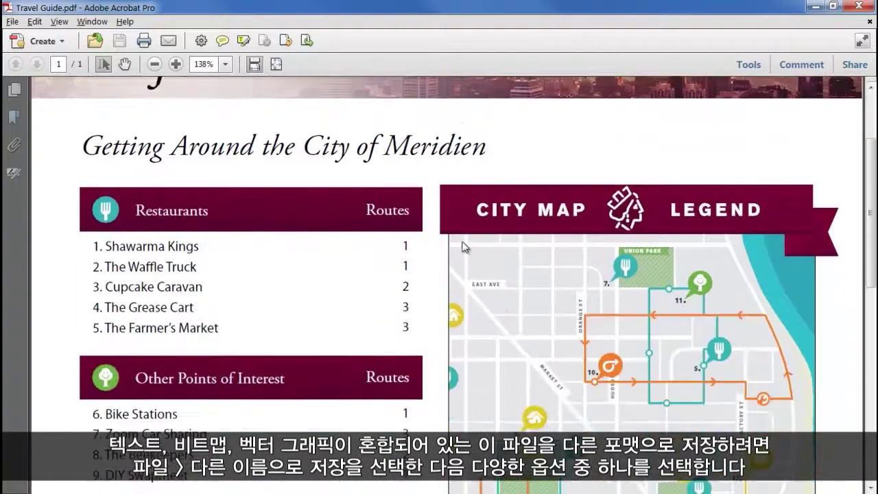
scroll(462, 247, down, 2)
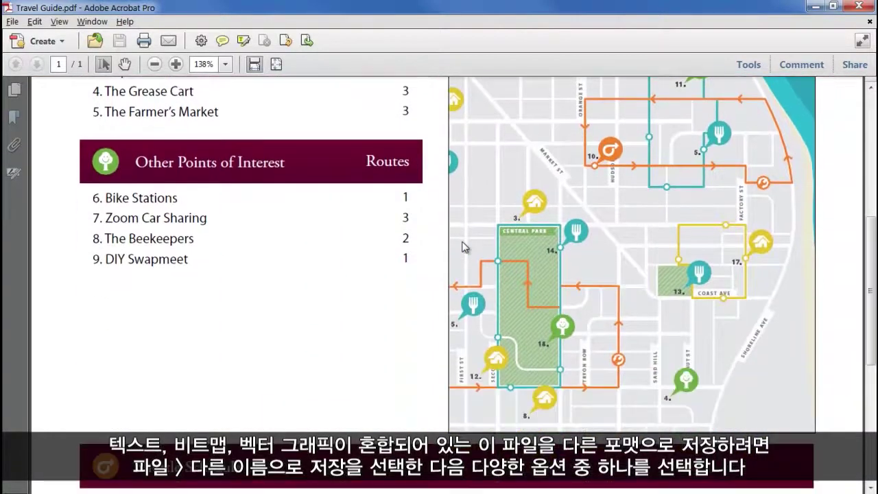
click(11, 22)
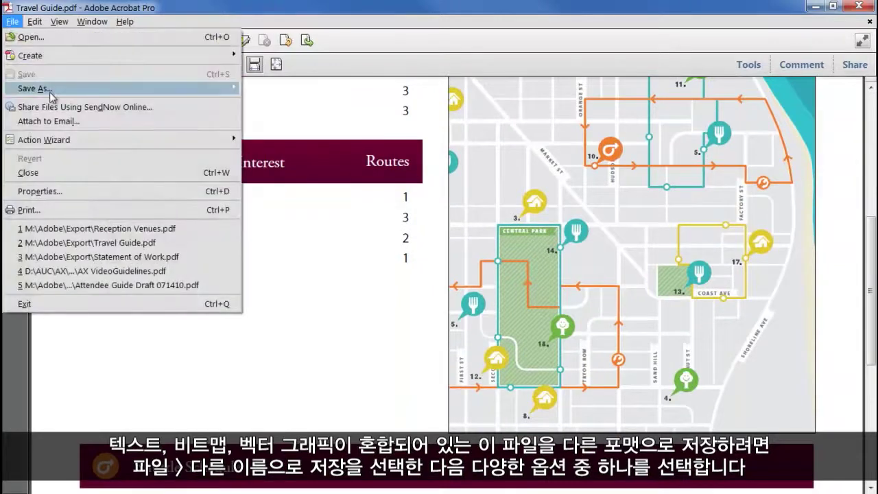
Browse the Save As Image, Spreadsheet and More Options formats, ending on the Microsoft Word choices
mouse_move(50, 94)
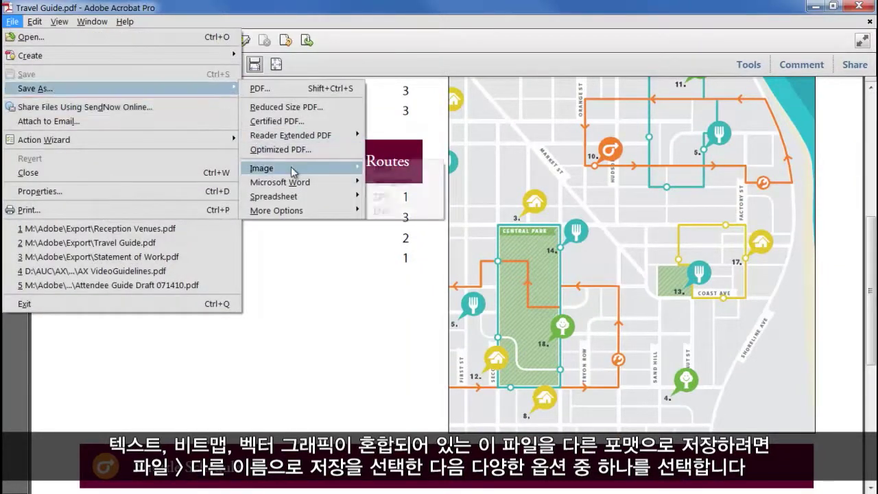
mouse_move(293, 172)
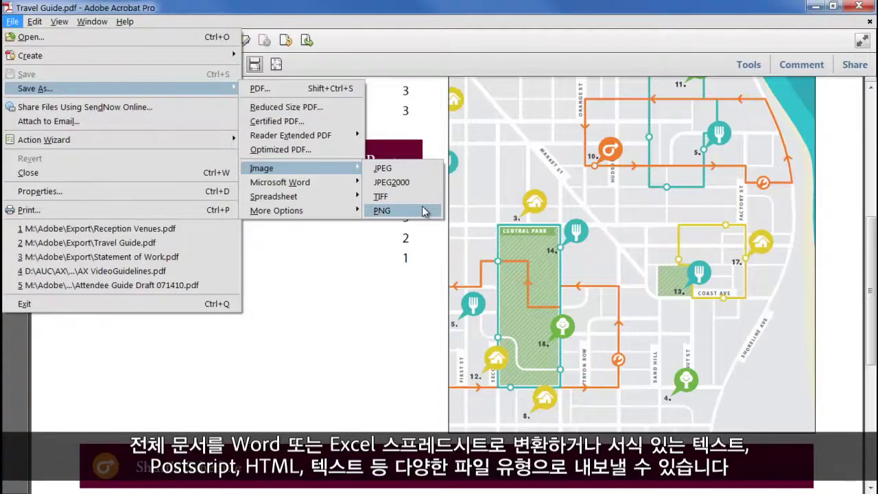
mouse_move(328, 185)
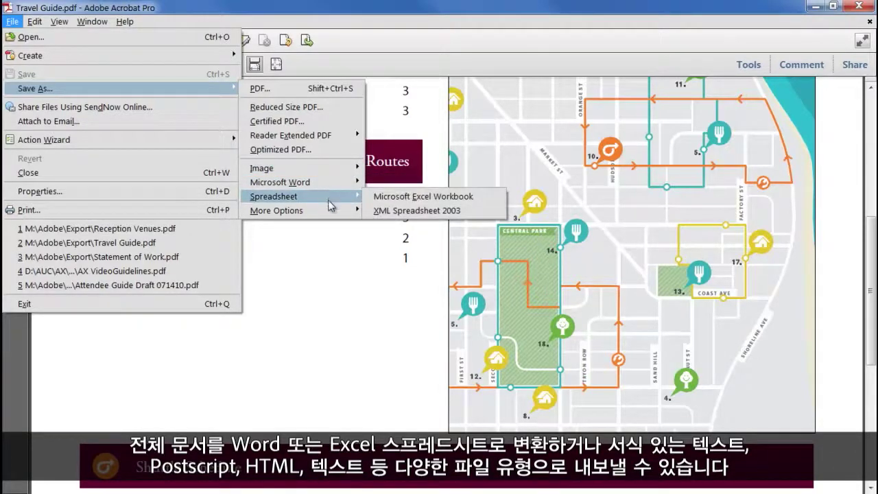
mouse_move(330, 213)
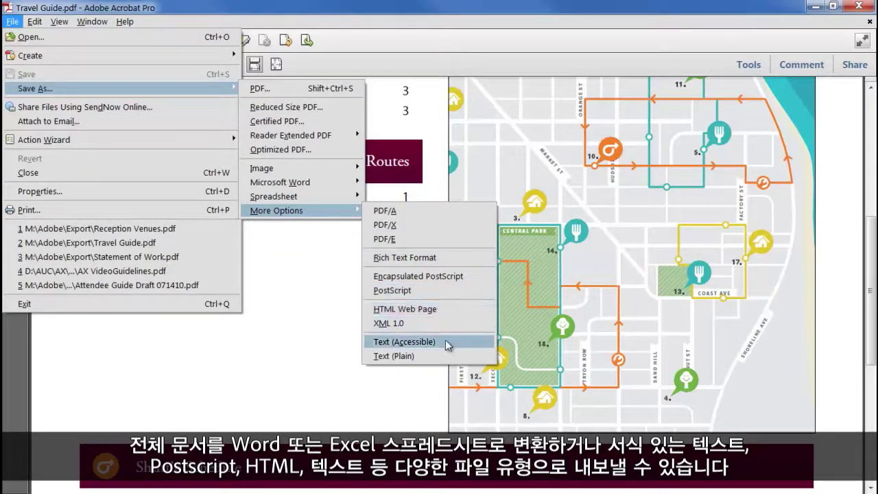
mouse_move(300, 187)
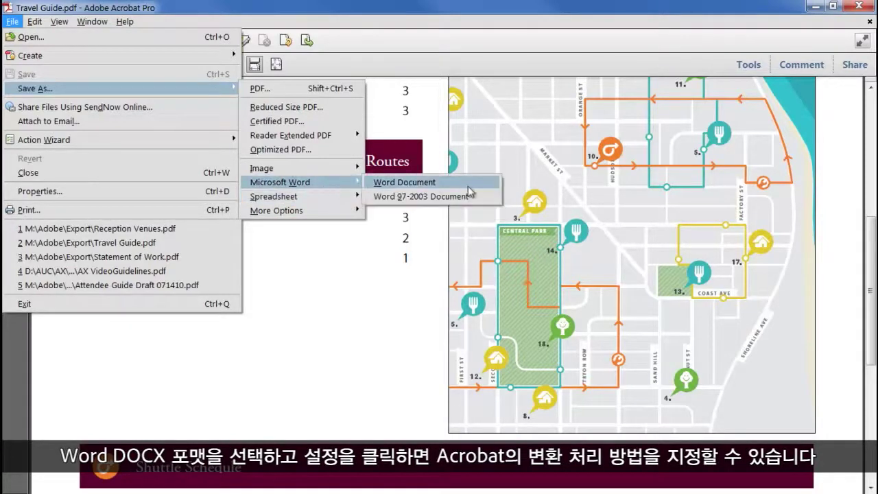
Save as Word Document with Retain Flowing Text and OCR off, after trying page layout and OCR
click(469, 185)
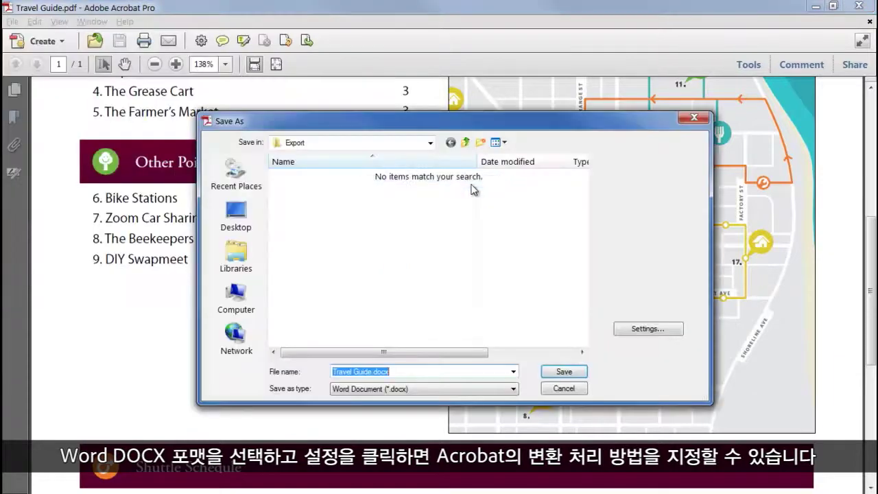
click(639, 331)
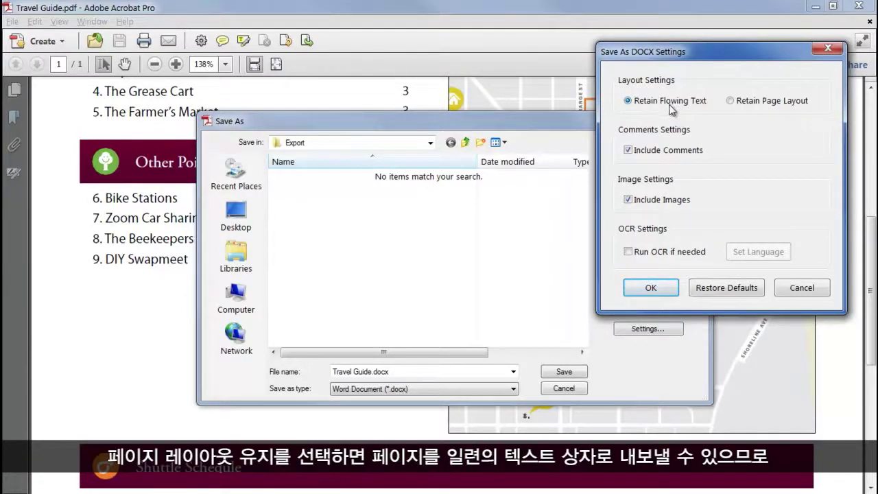
click(765, 103)
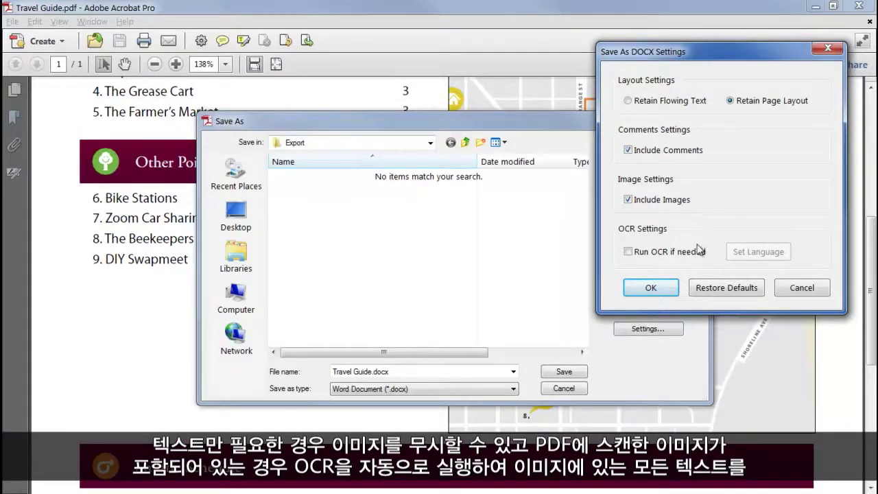
click(677, 258)
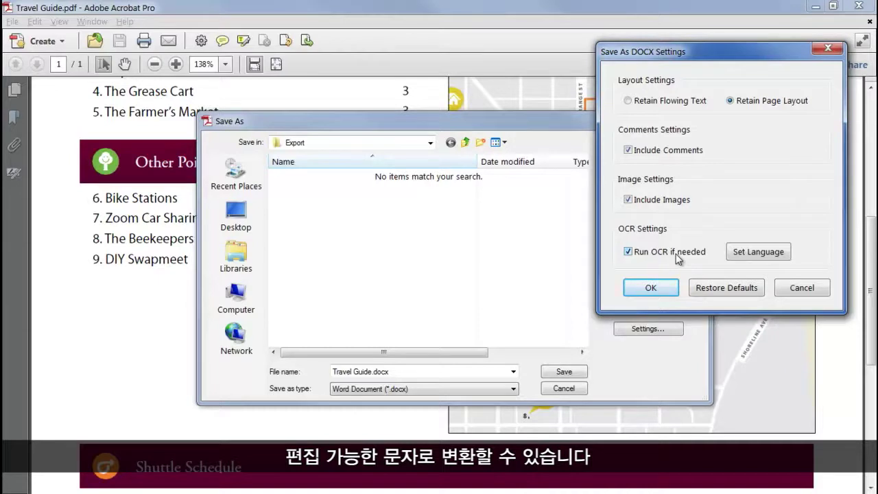
click(686, 104)
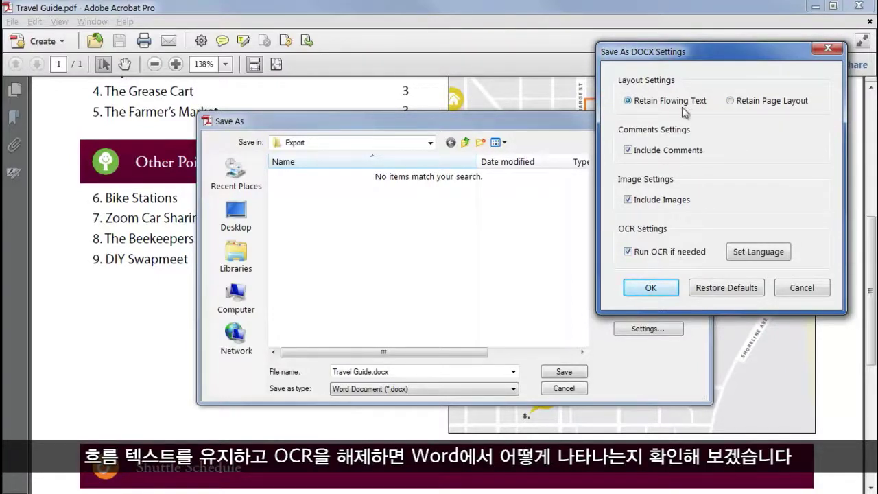
click(664, 253)
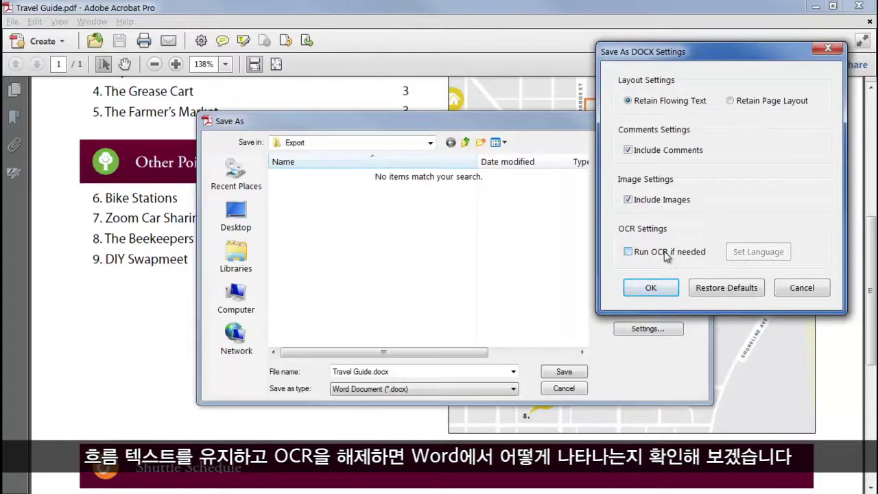
click(652, 289)
click(575, 374)
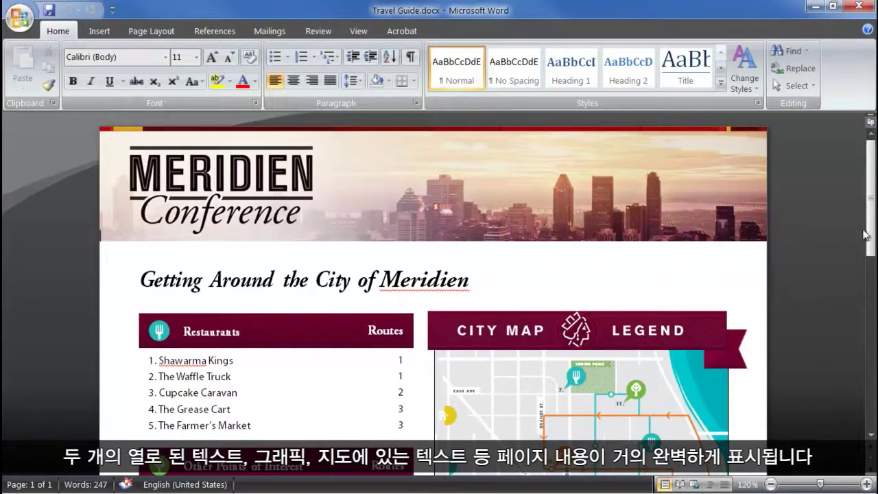
In Travel Guide.docx, check the Shuttle Schedule heading and select the map's SAND HILL label text
drag(872, 233, 855, 384)
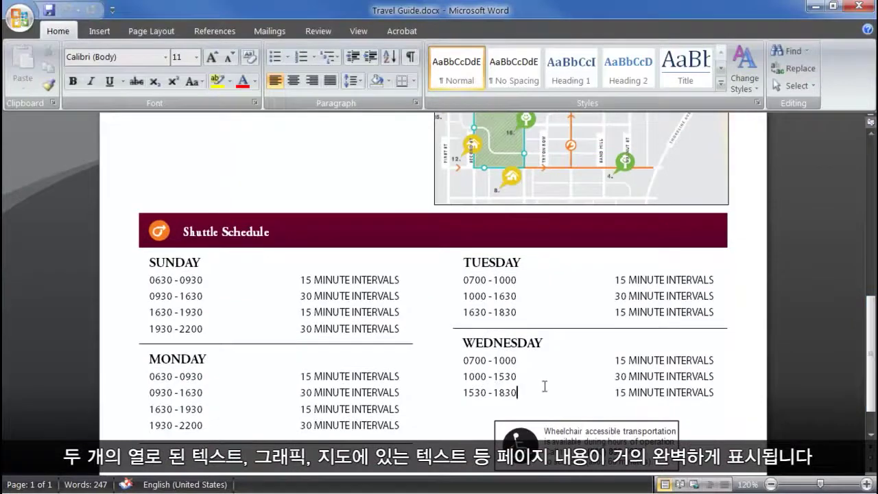
drag(551, 388, 284, 298)
click(180, 229)
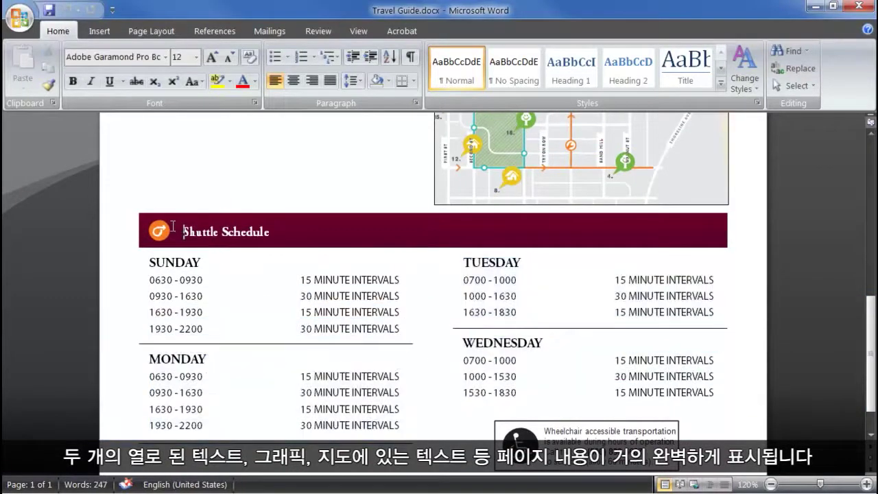
scroll(193, 255, up, 4)
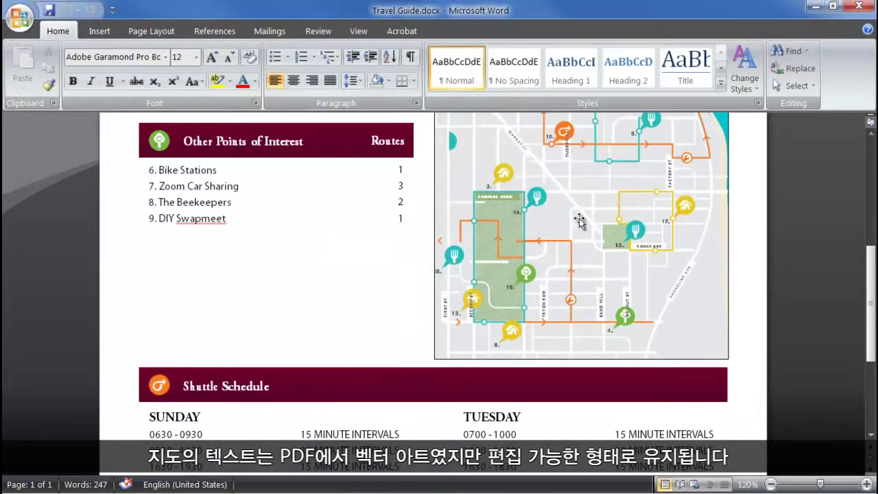
click(643, 214)
scroll(643, 214, up, 12)
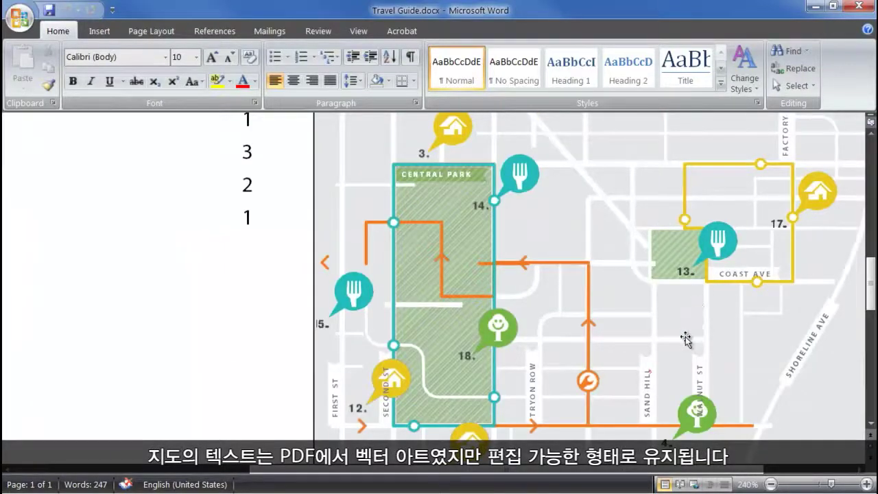
drag(648, 413, 646, 375)
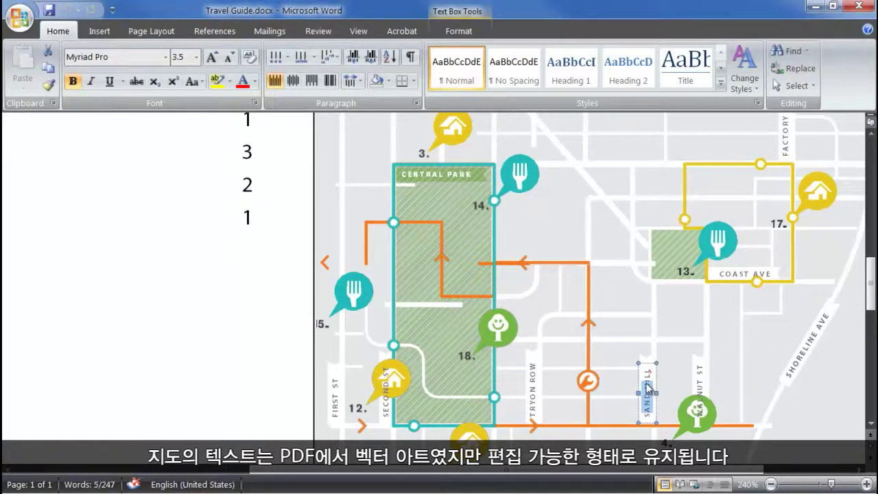
mouse_move(646, 376)
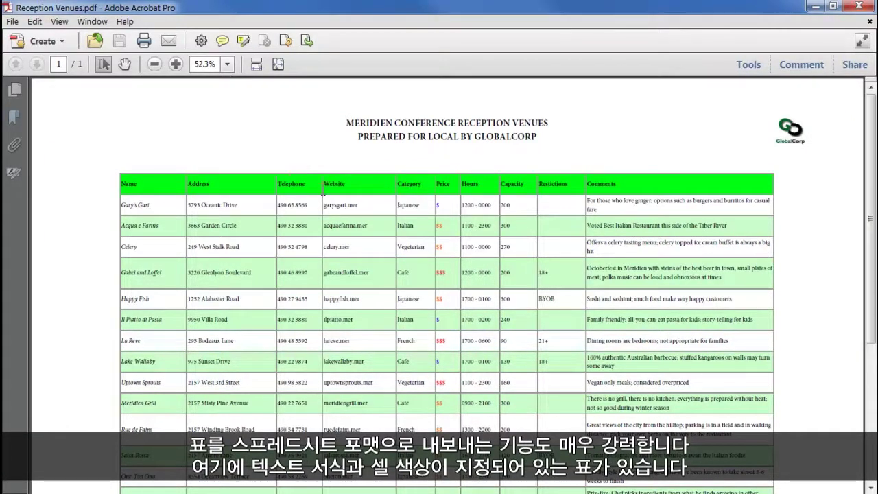
Scroll through the Reception Venues table and bring up the Save As Spreadsheet formats
scroll(153, 212, up, 1)
scroll(154, 213, up, 3)
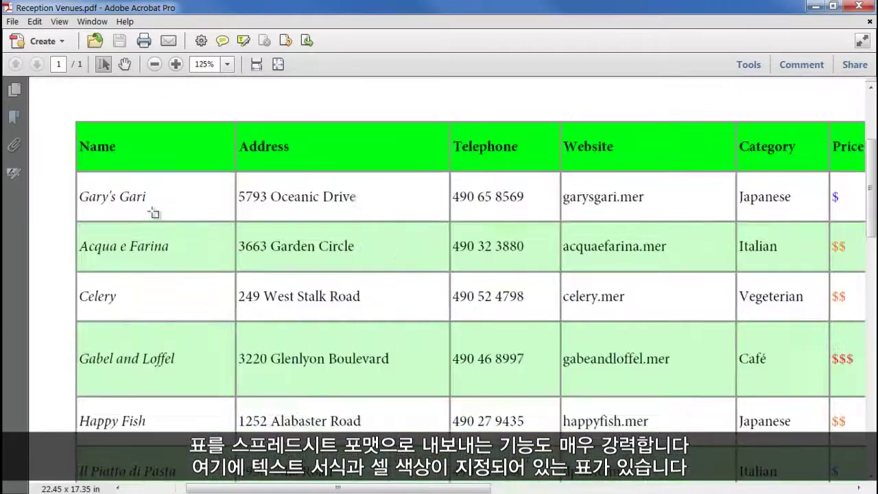
scroll(153, 211, down, 1)
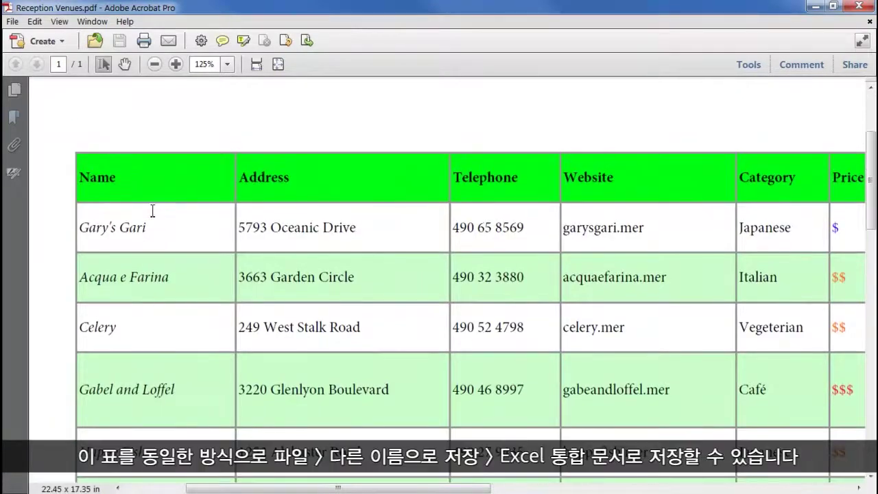
scroll(153, 210, down, 2)
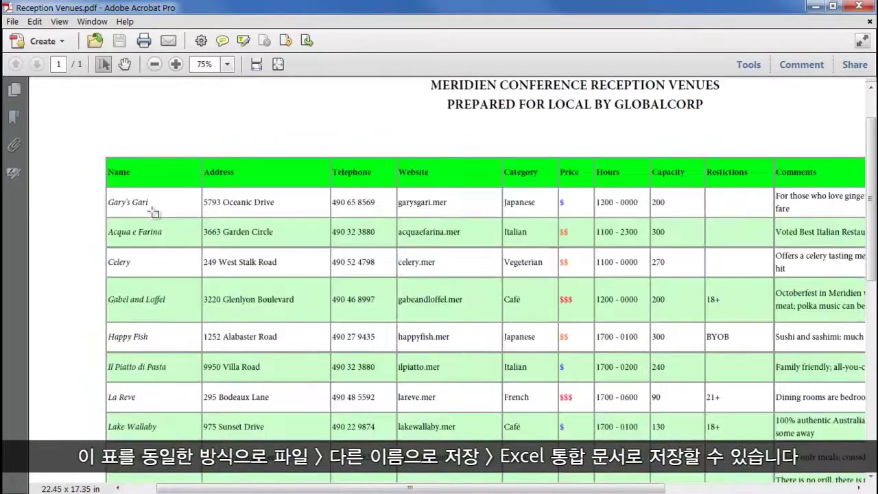
click(10, 22)
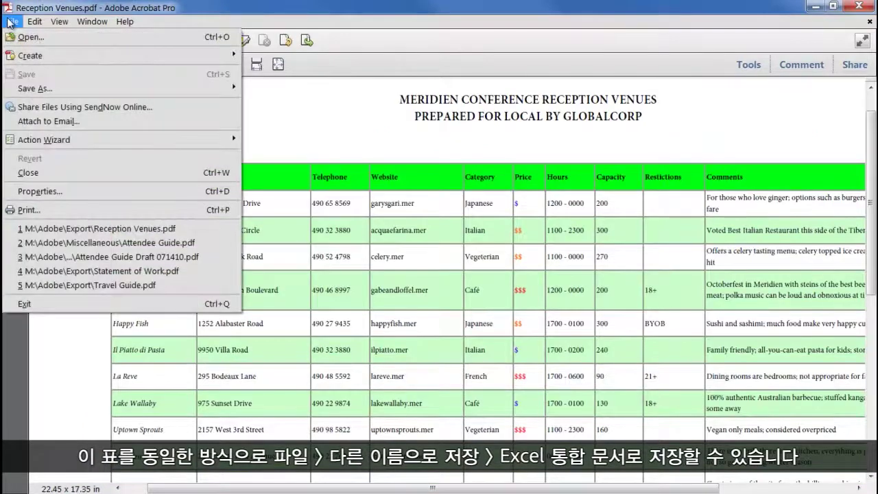
mouse_move(45, 92)
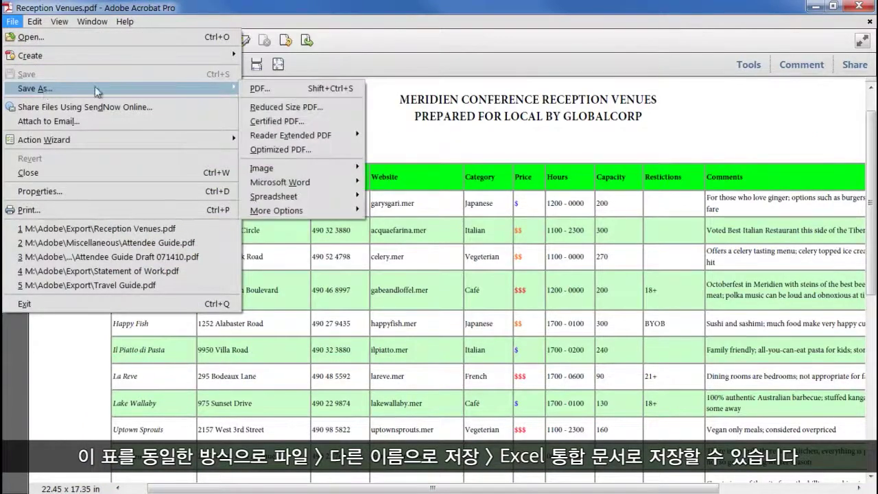
mouse_move(318, 196)
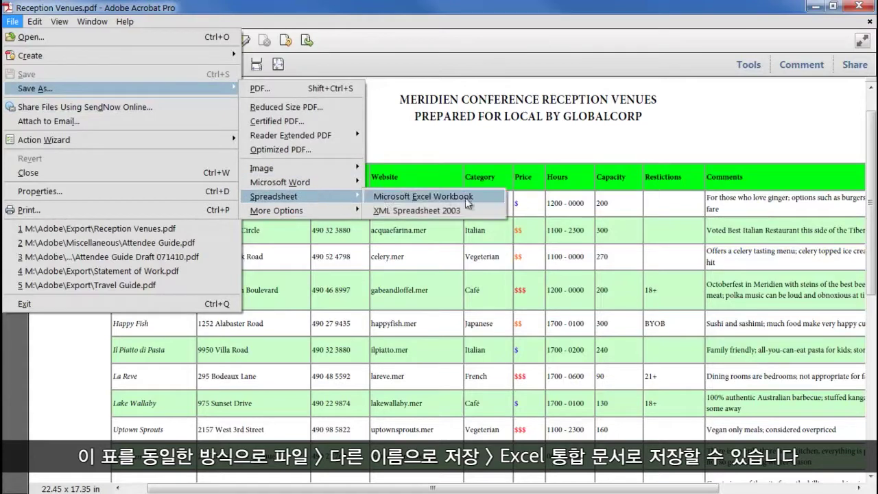
Export as Microsoft Excel Workbook with OCR off, saving Reception Venues.xlsx to the Export folder
click(479, 196)
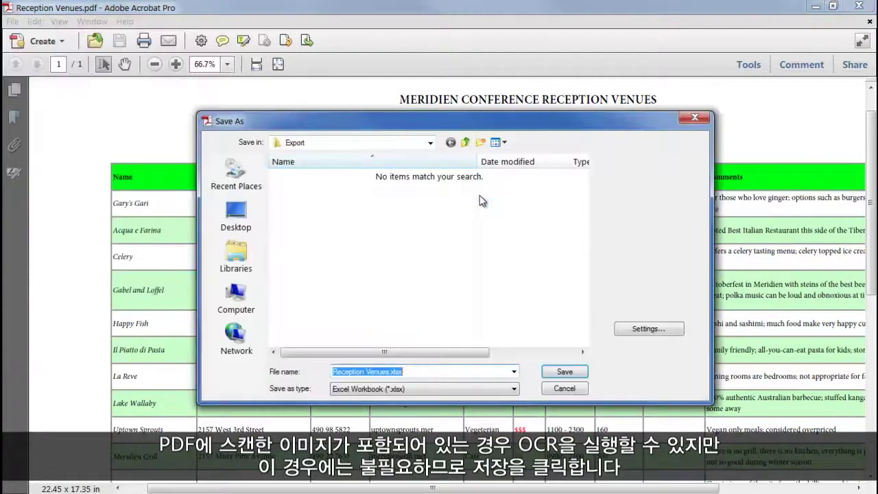
click(644, 329)
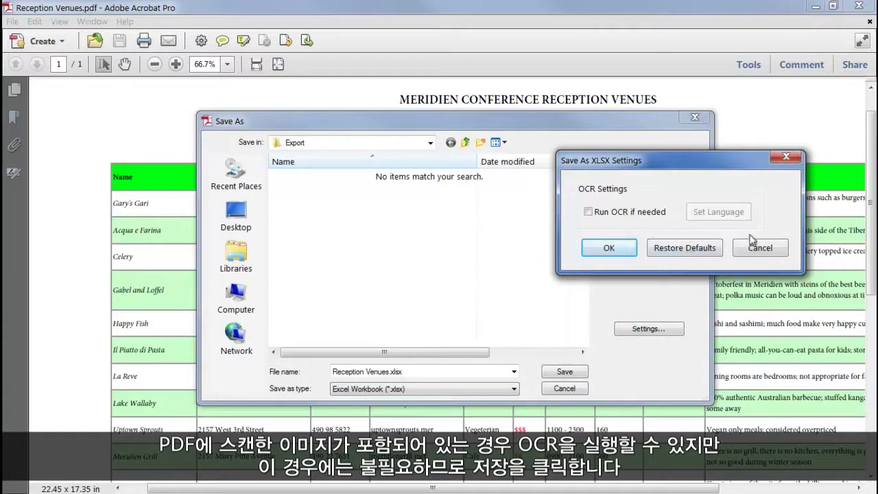
click(628, 245)
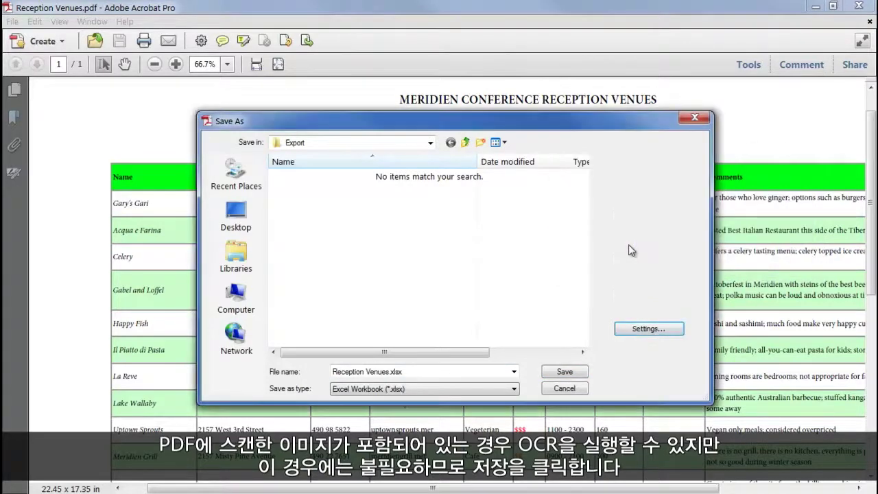
click(564, 372)
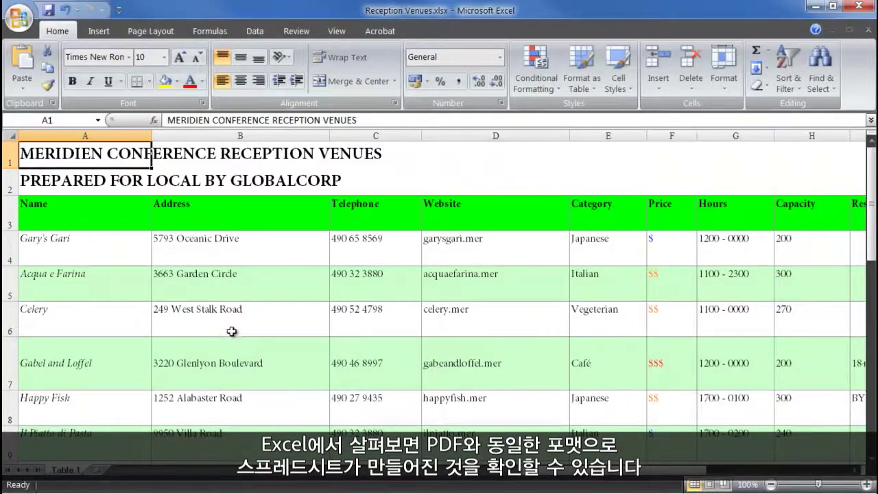
Scroll through the converted Reception Venues sheet in Excel and back to the top
ctrl+scroll(220, 313, down, 5)
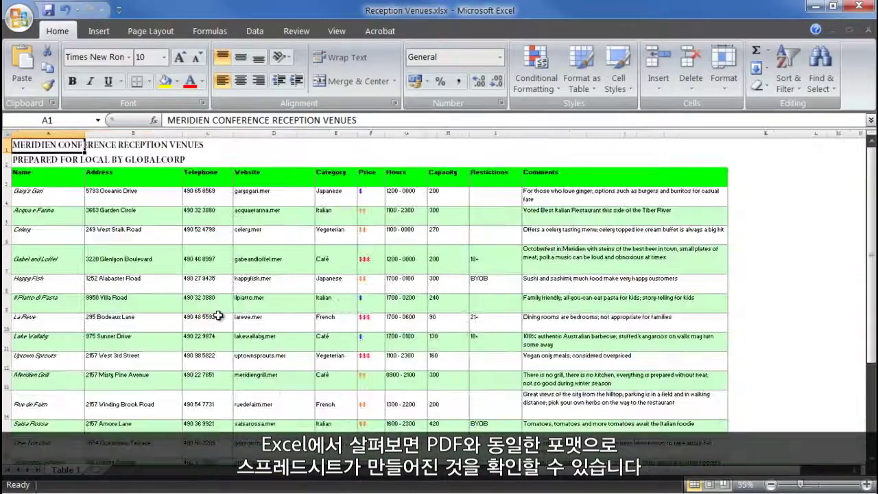
scroll(218, 315, down, 2)
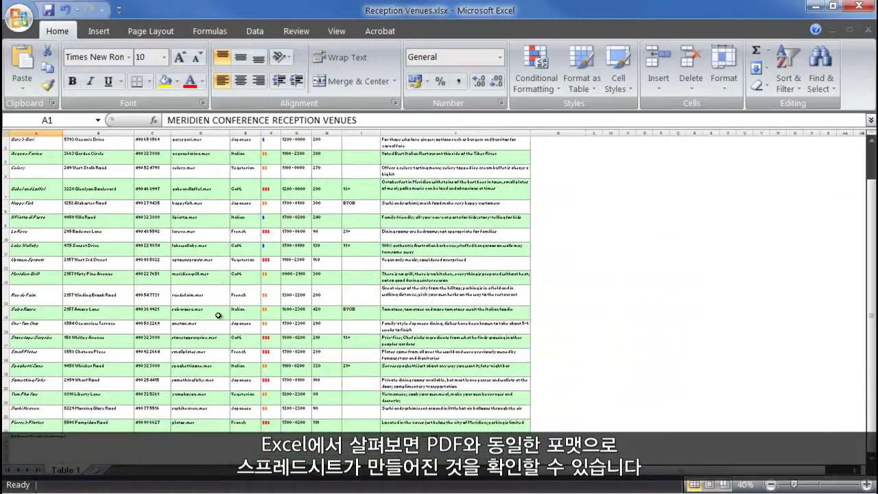
scroll(218, 315, up, 1)
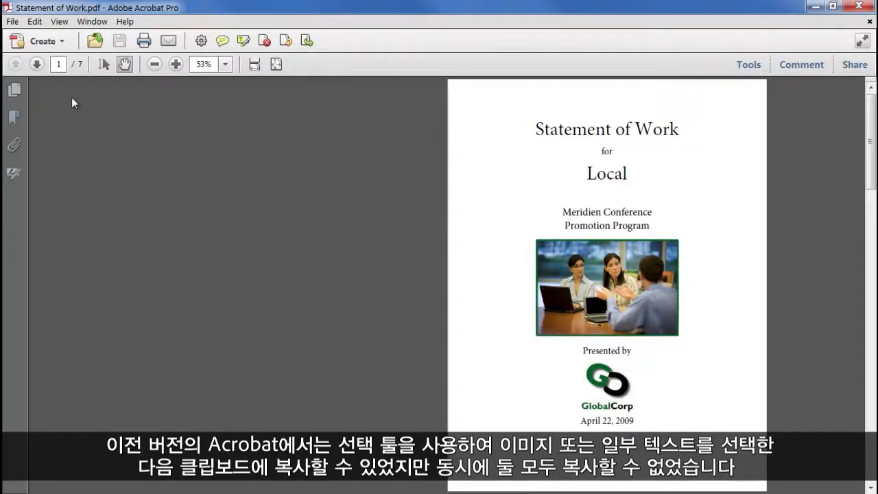
With the Select tool, try selecting the cover photo and title text, clear it, then marquee the cover area
click(103, 64)
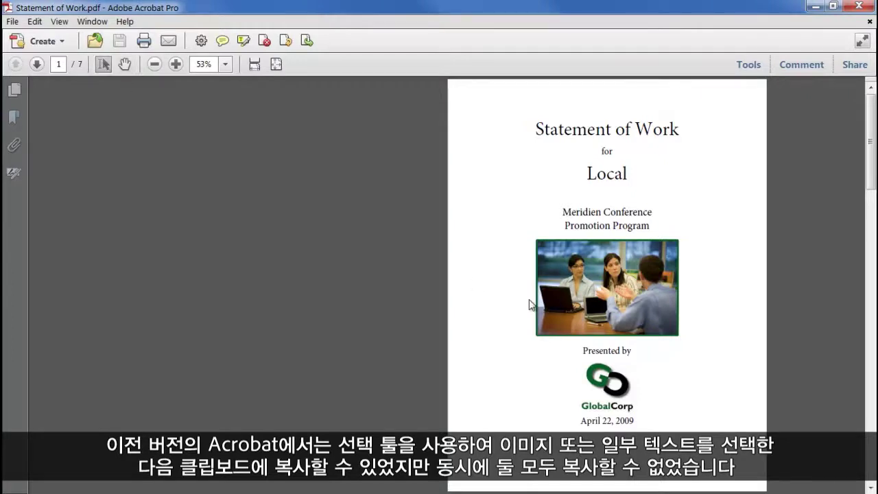
click(551, 291)
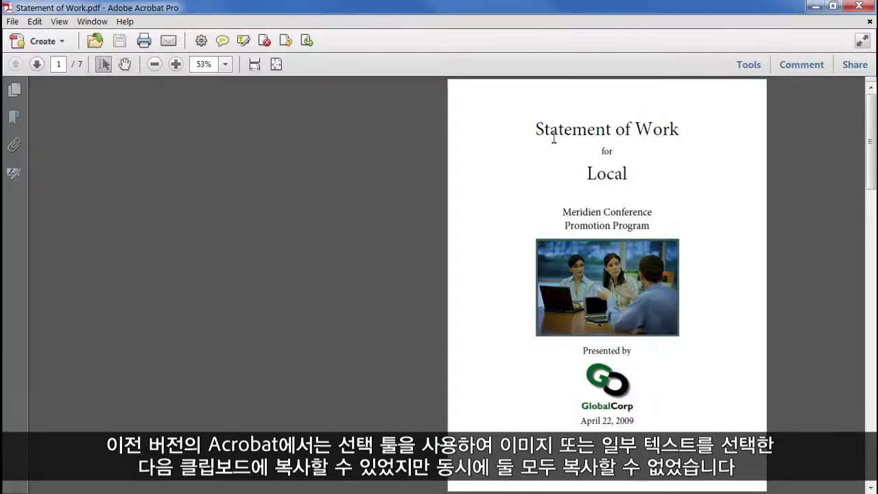
drag(549, 127, 611, 174)
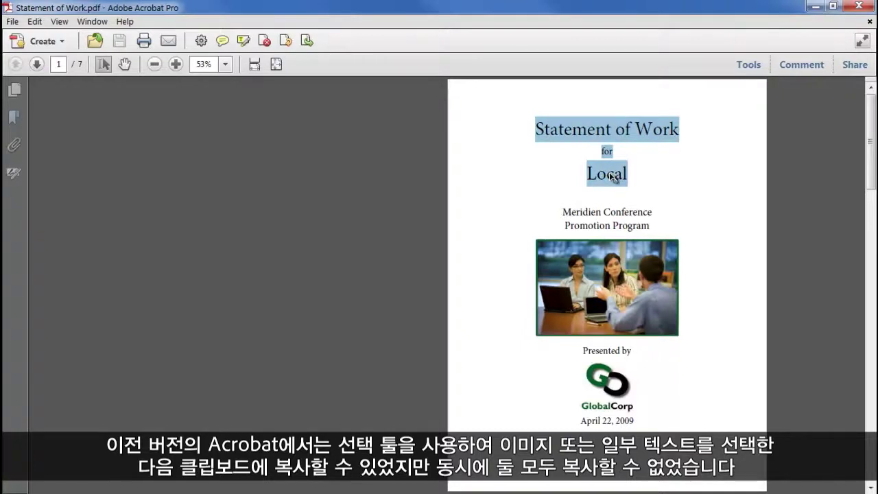
right_click(609, 173)
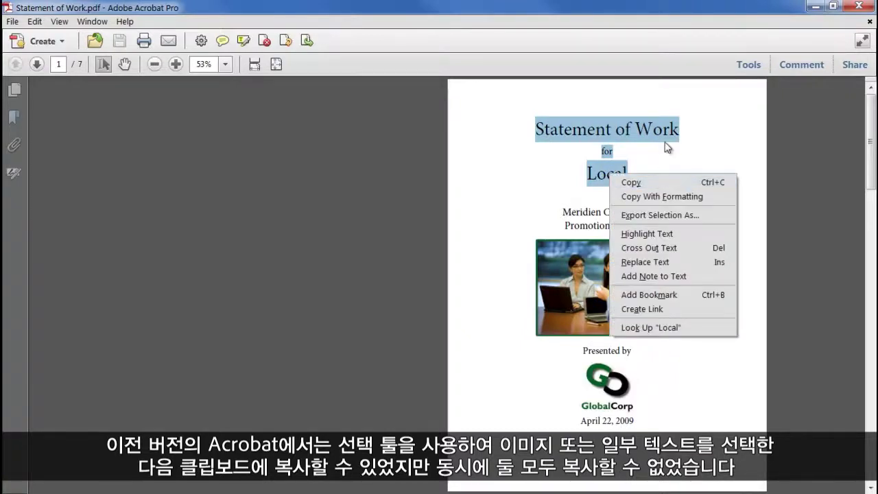
click(580, 171)
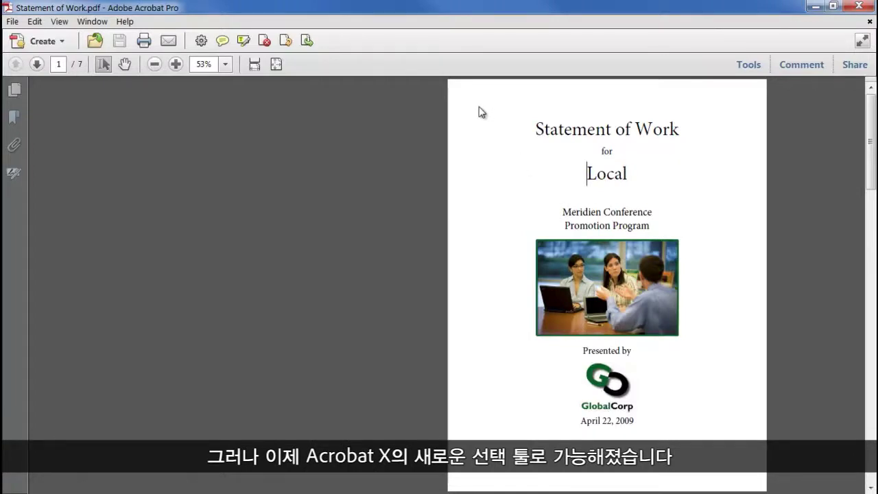
drag(479, 106, 717, 388)
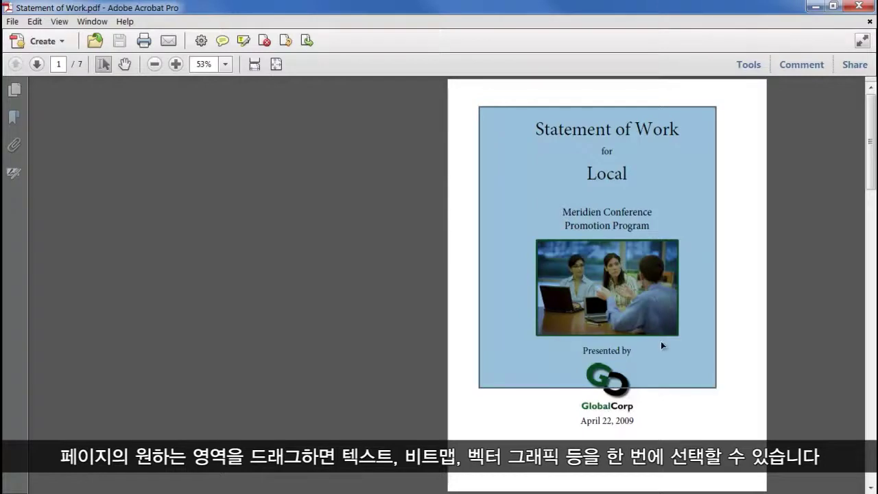
Export the selected cover area with Export Selection As to Untitled.docx in Word format
right_click(561, 223)
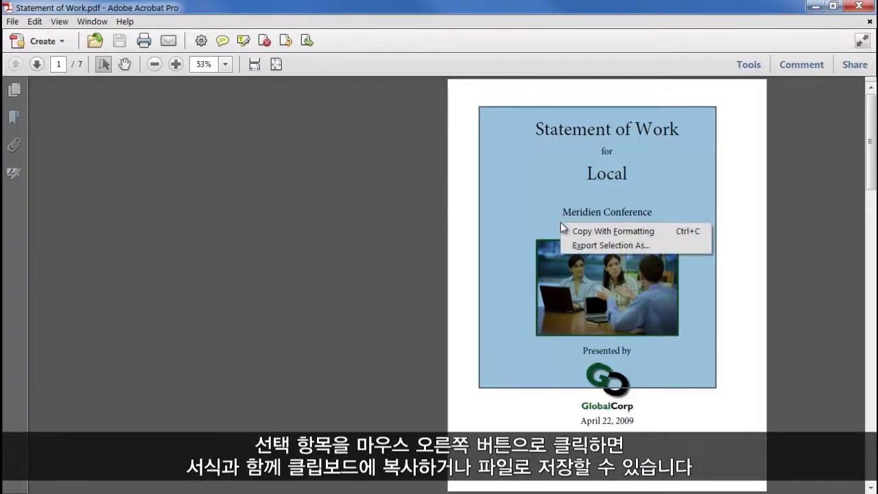
click(673, 247)
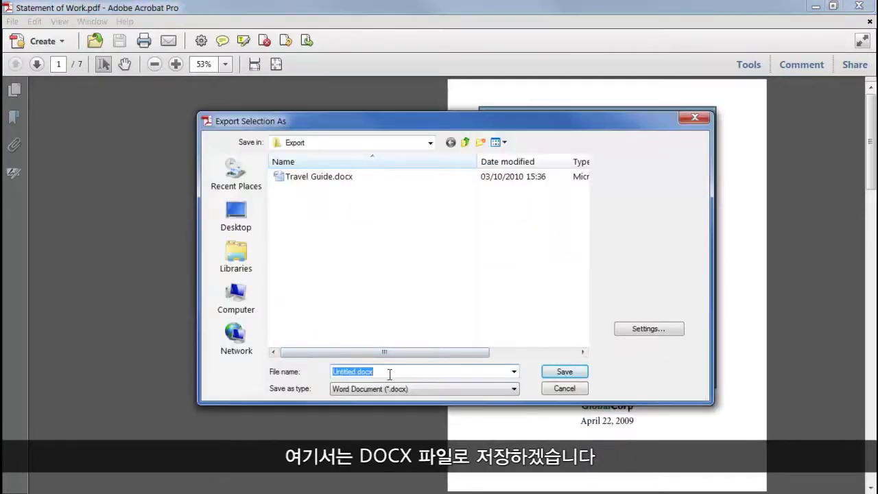
click(564, 371)
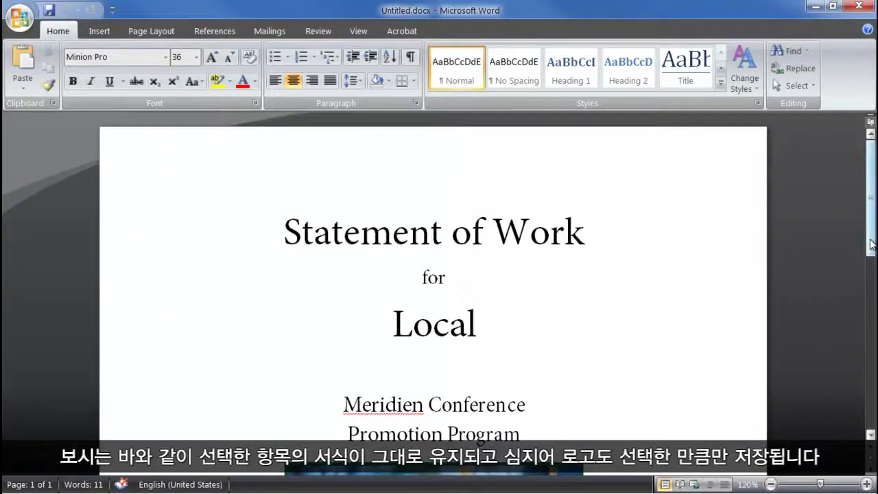
Scroll through Untitled.docx and select the partially exported GO logo to inspect it
drag(872, 244, 873, 379)
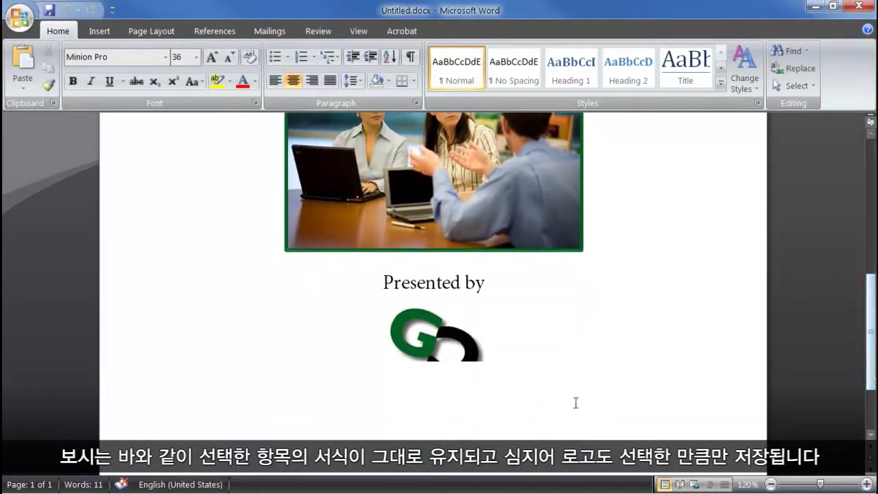
click(463, 352)
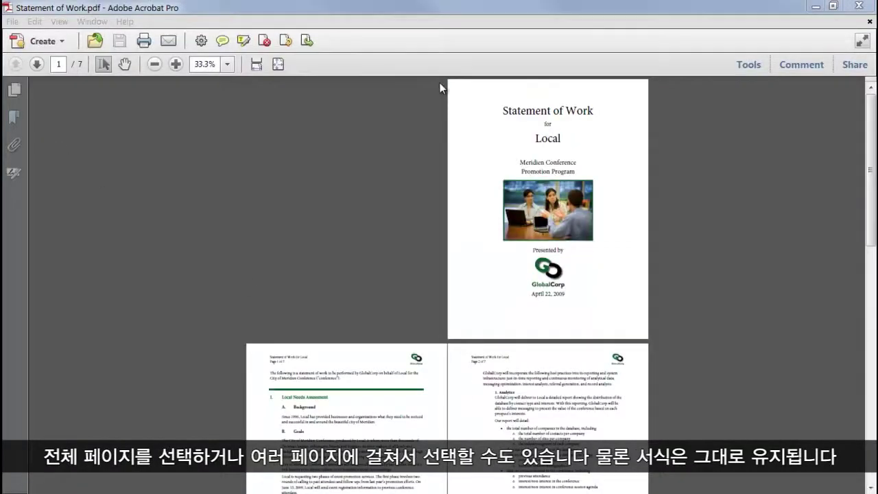
Try area selections on page 1 and across pages 2–3, then select the Event Promotion text
click(441, 83)
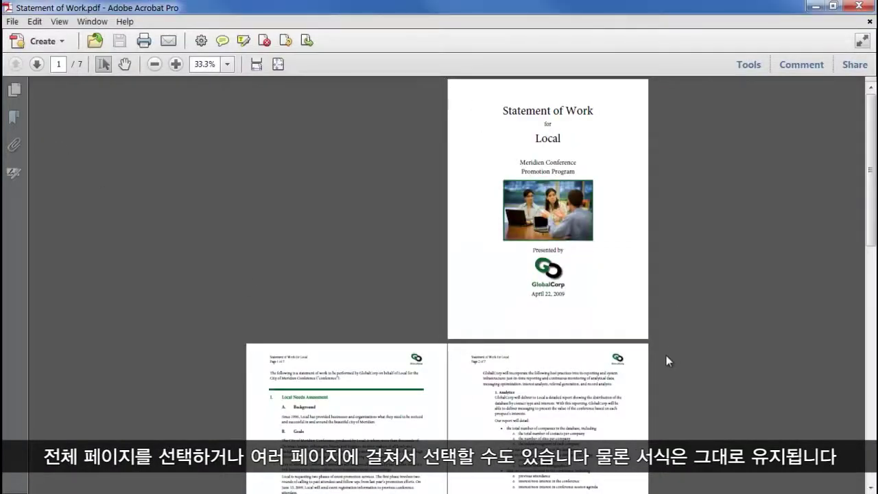
drag(655, 344, 426, 69)
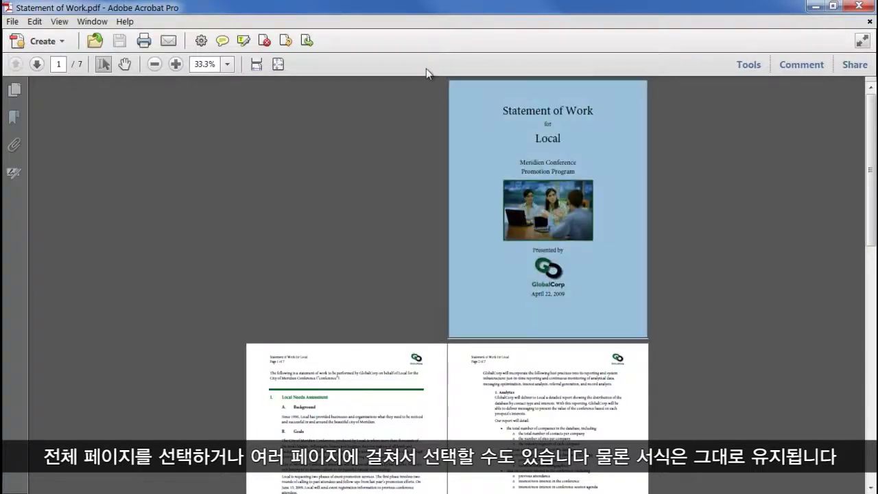
scroll(366, 226, down, 5)
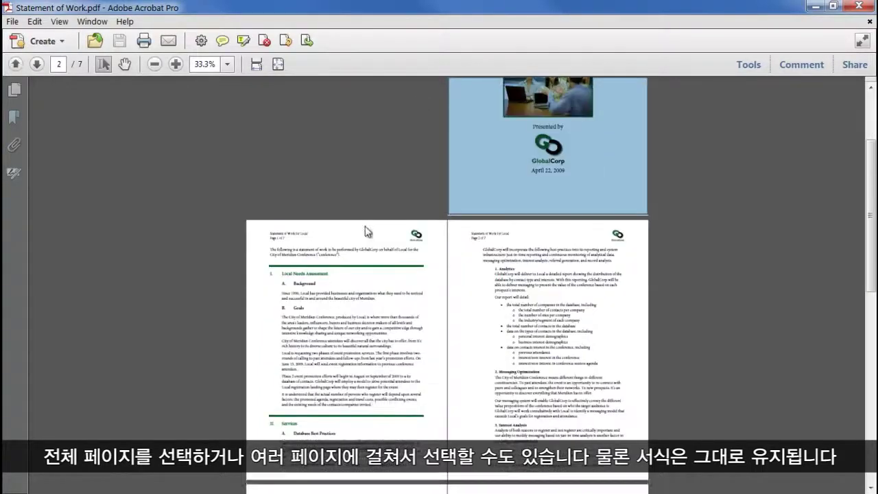
scroll(371, 298, up, 3)
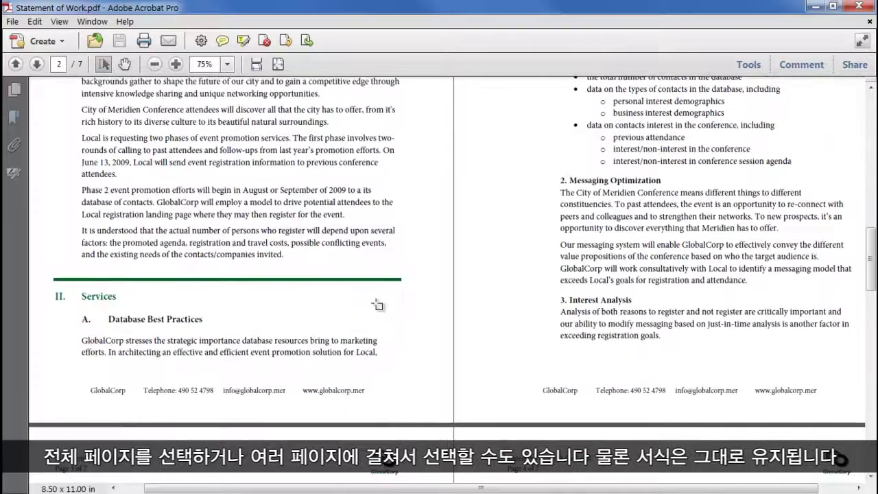
drag(238, 165, 676, 352)
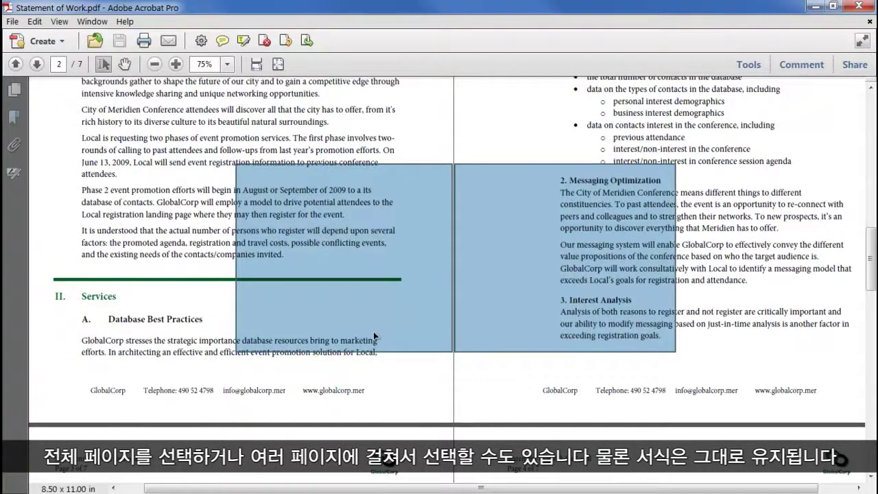
click(425, 362)
scroll(425, 362, down, 10)
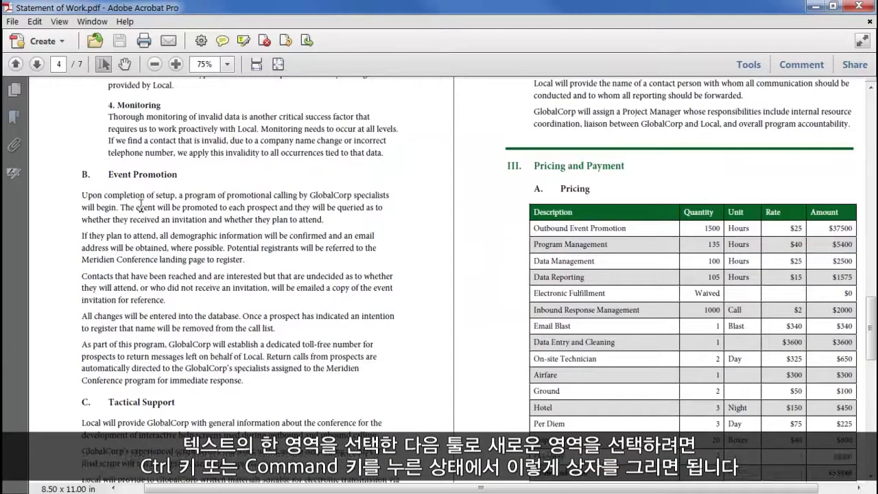
drag(137, 207, 290, 323)
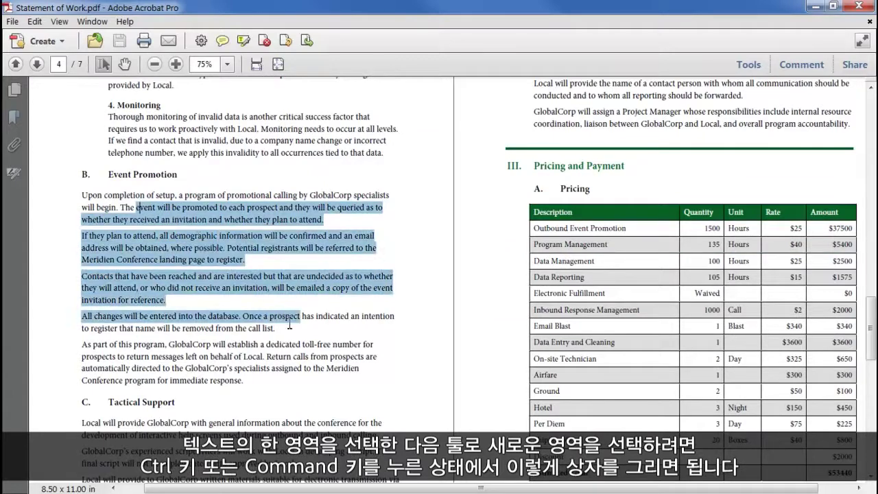
Box-select the Management and Reporting section and upper Pricing table, then Copy With Formatting
click(181, 183)
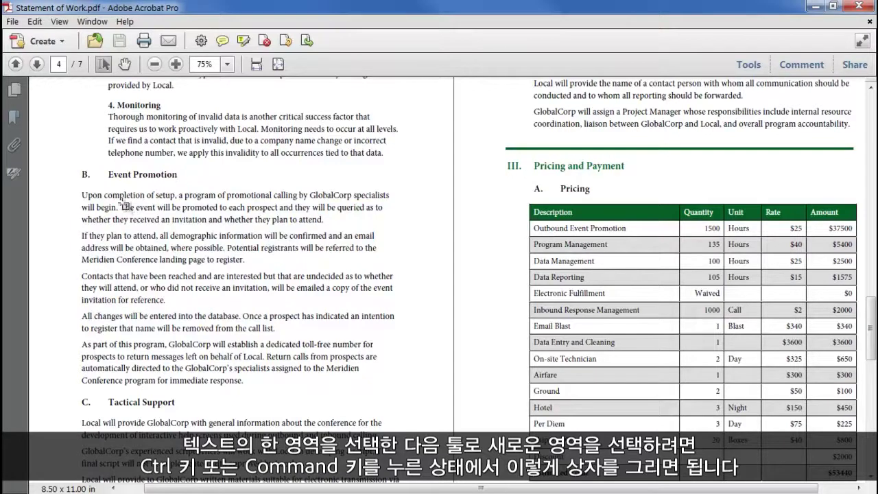
drag(123, 203, 433, 458)
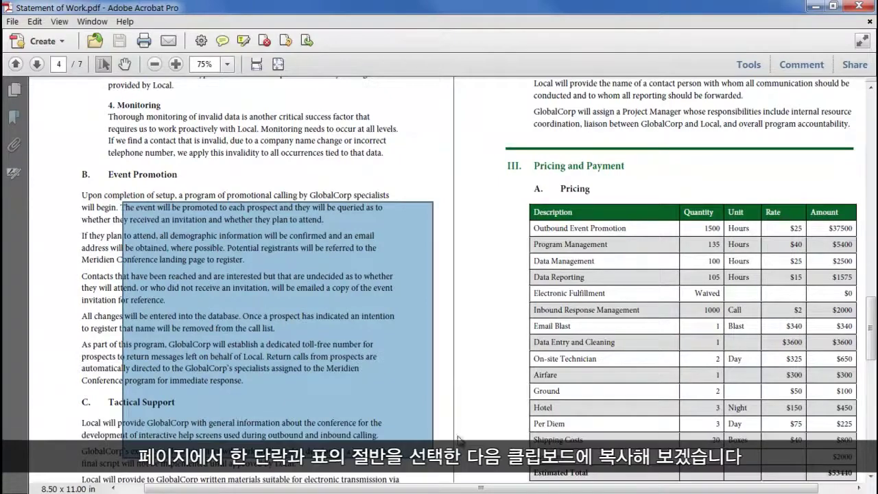
scroll(452, 274, up, 3)
drag(477, 488, 517, 489)
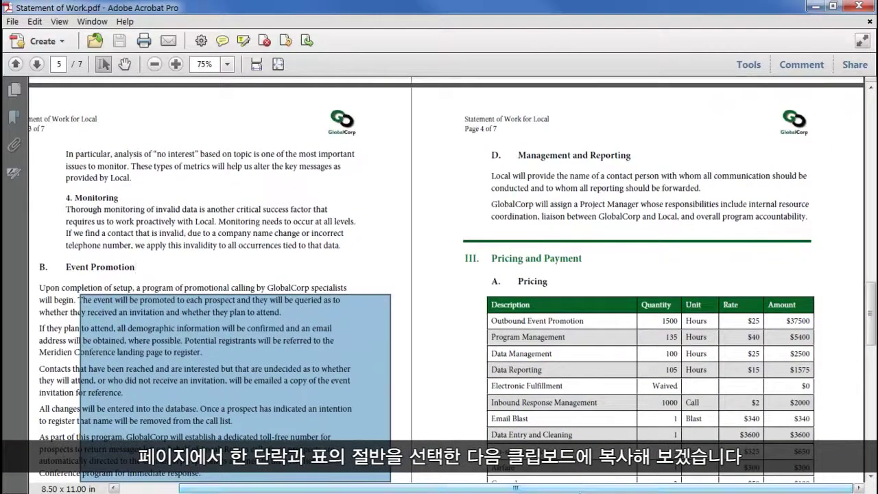
drag(486, 167, 829, 463)
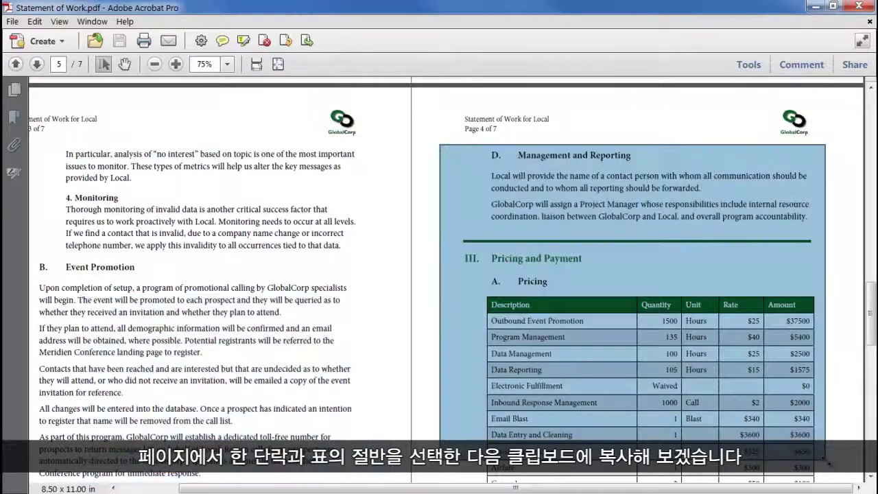
right_click(627, 260)
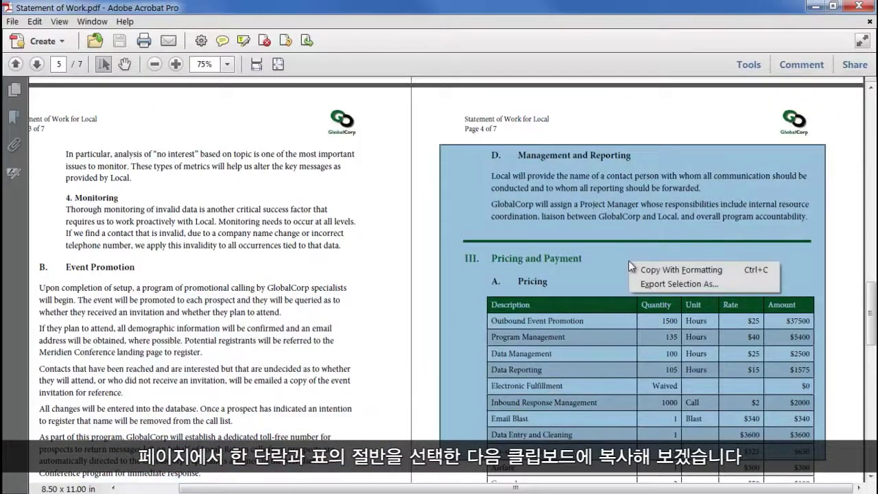
click(744, 272)
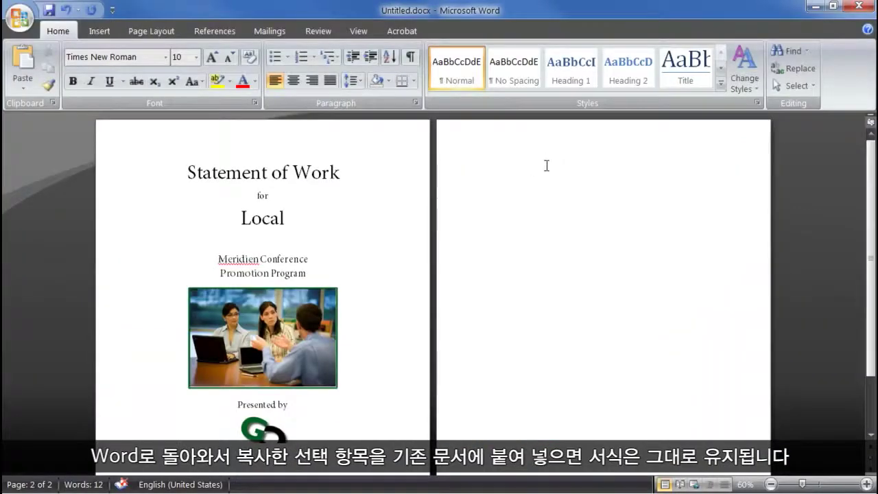
Paste the copied Management and Pricing area onto blank page 2, then return to Attendee Guide.pdf
right_click(547, 165)
click(579, 210)
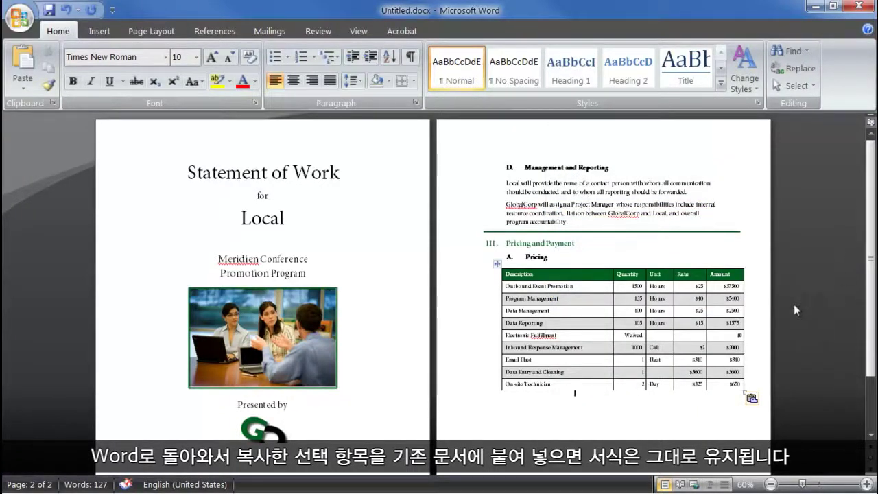
key(alt+Tab)
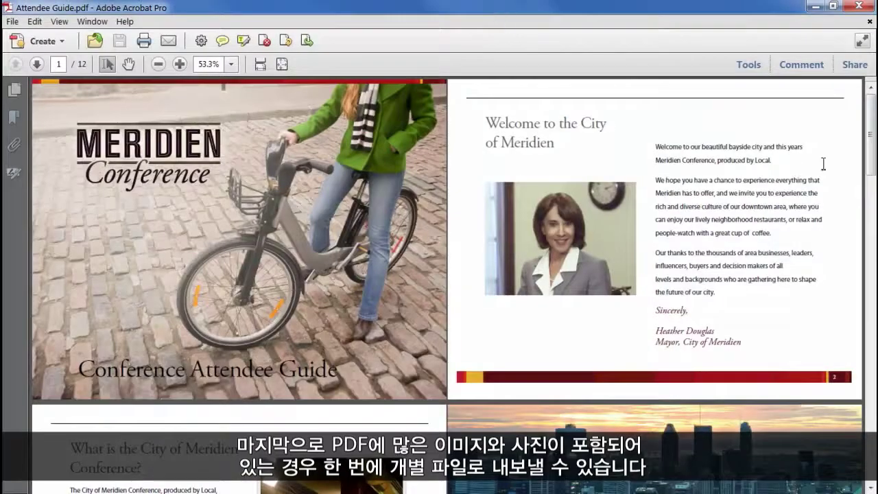
Show the Document Processing tools panel and launch Export All Images
mouse_move(865, 148)
mouse_down()
mouse_move(866, 260)
mouse_move(874, 140)
mouse_up()
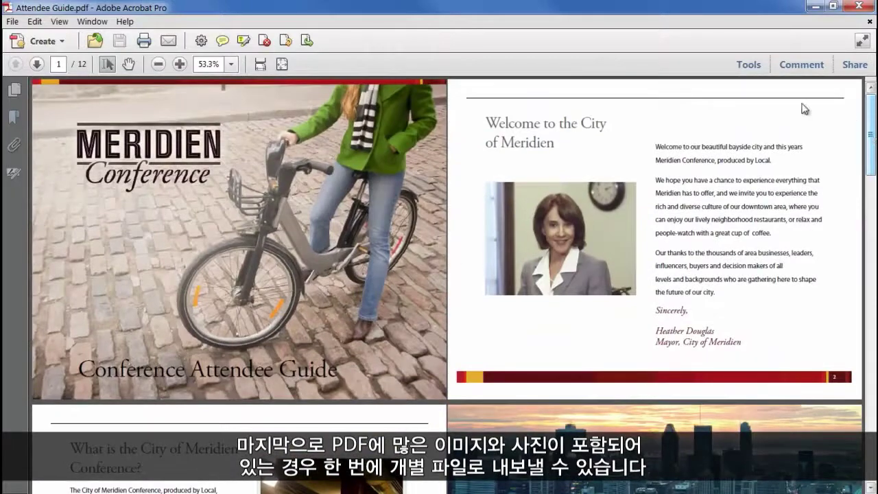
click(747, 64)
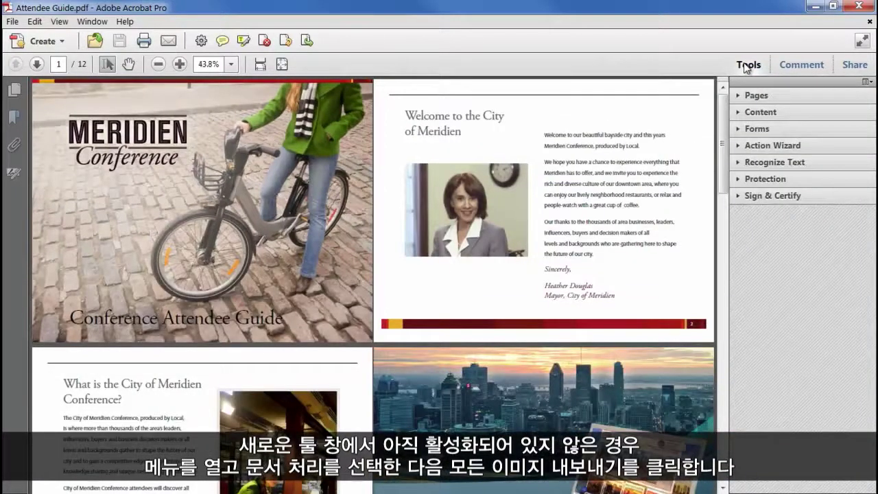
click(867, 83)
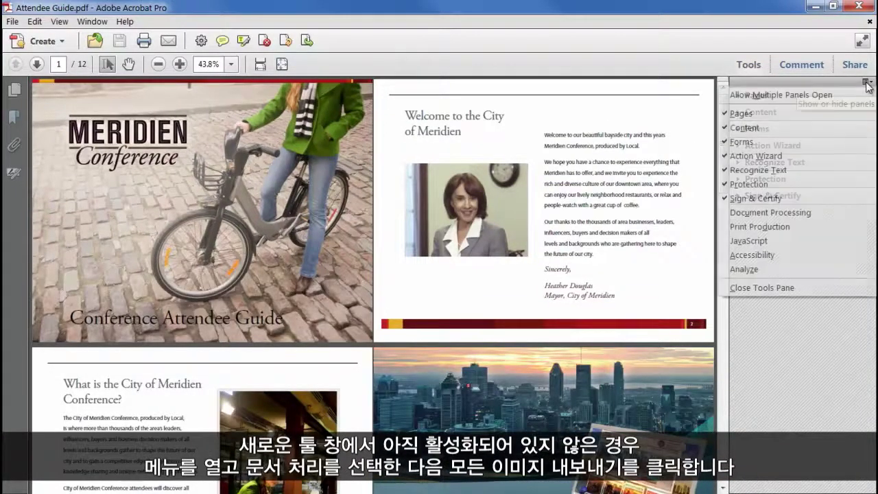
click(837, 212)
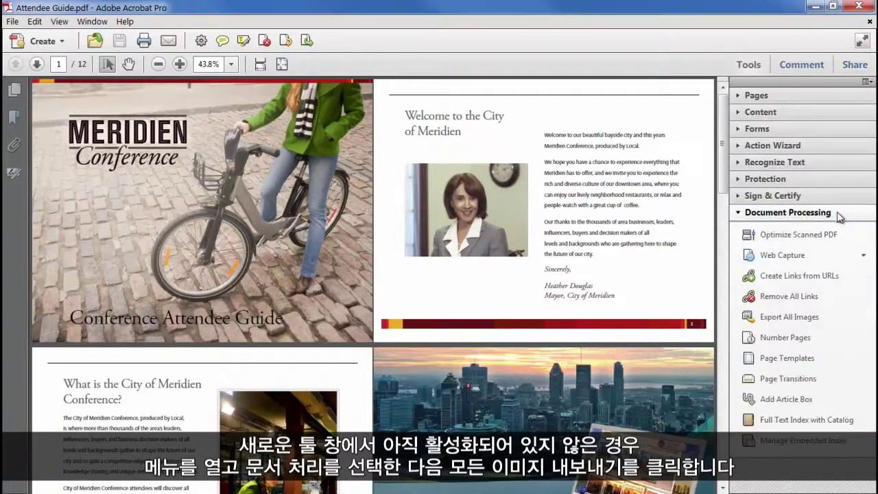
click(831, 318)
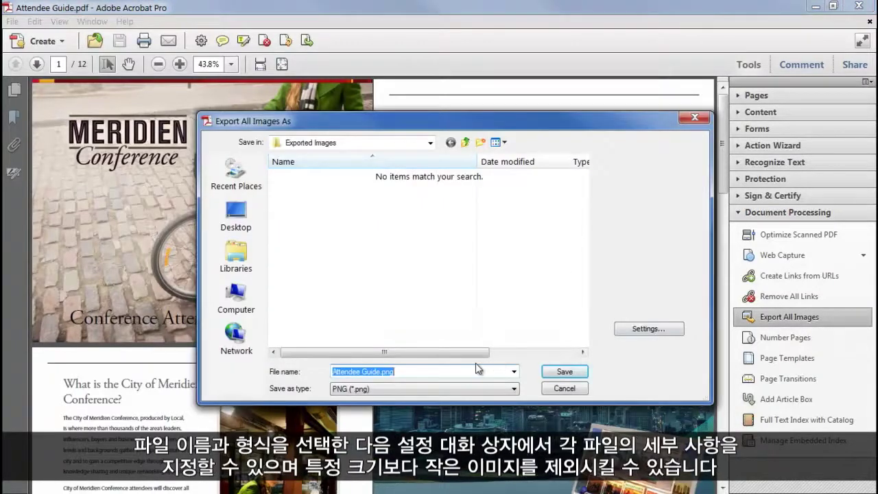
Choose PNG format, exclude images smaller than 0.75 inches, and save to Exported Images
click(461, 389)
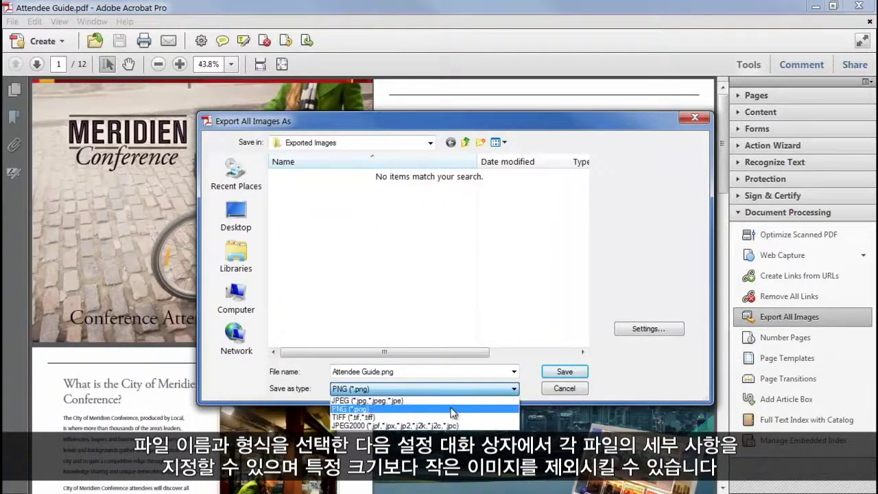
click(451, 409)
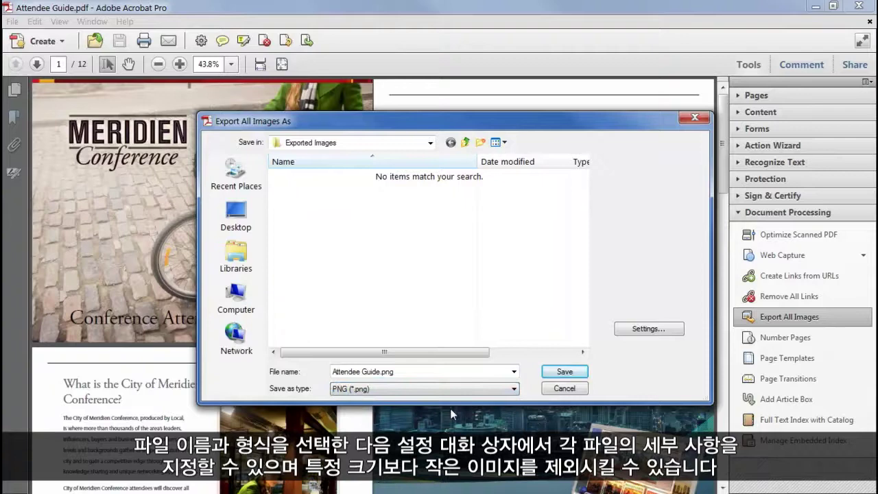
click(646, 329)
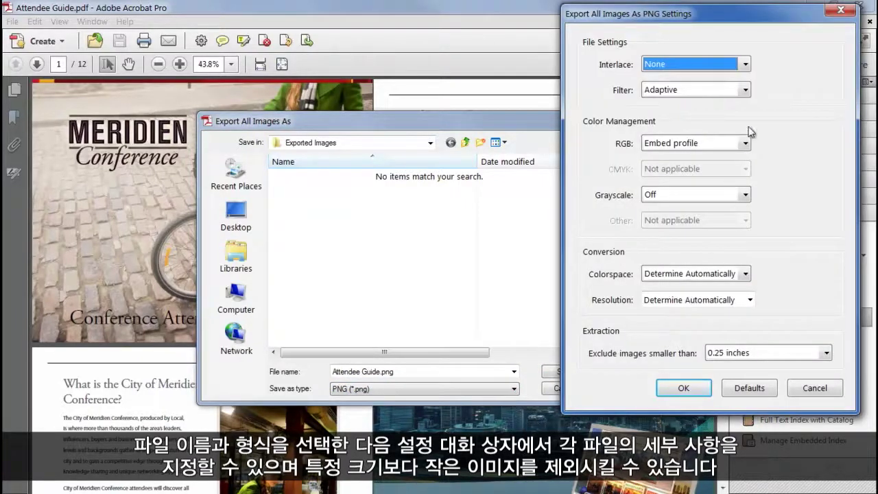
click(826, 354)
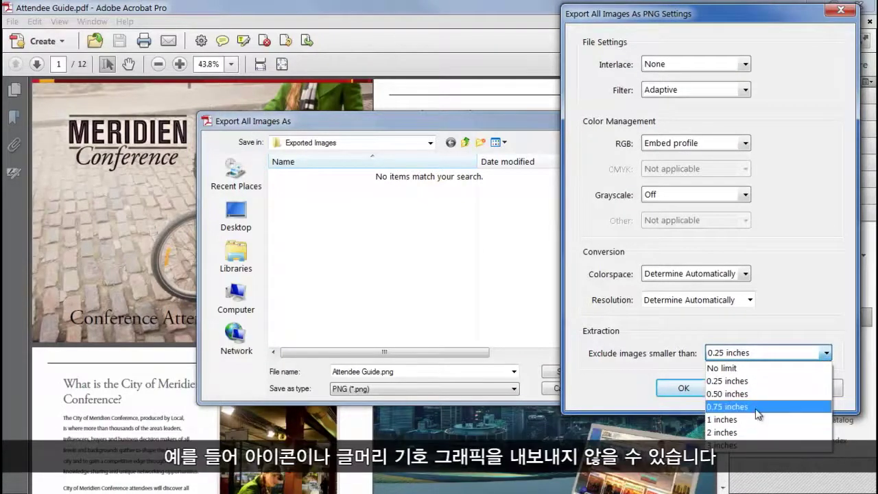
click(756, 407)
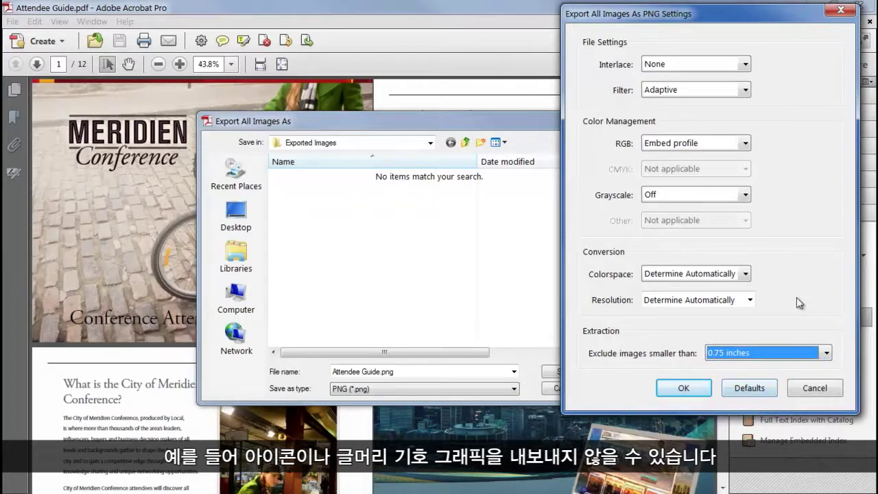
click(696, 389)
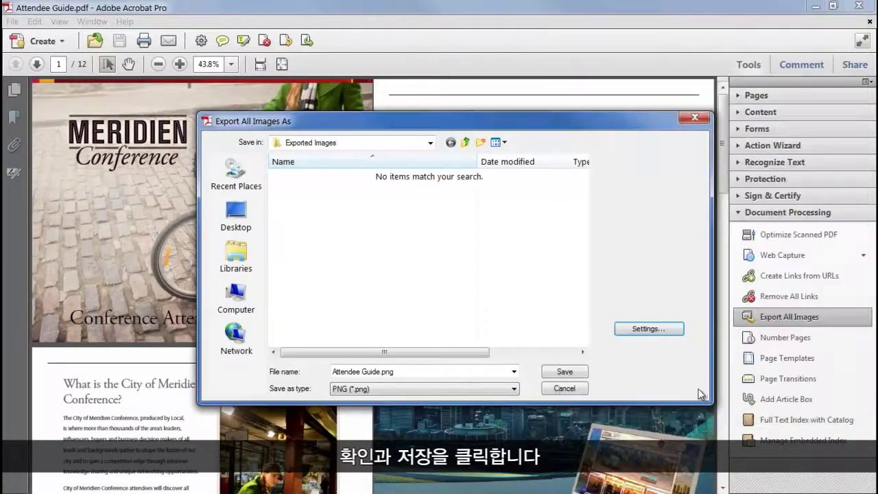
click(565, 372)
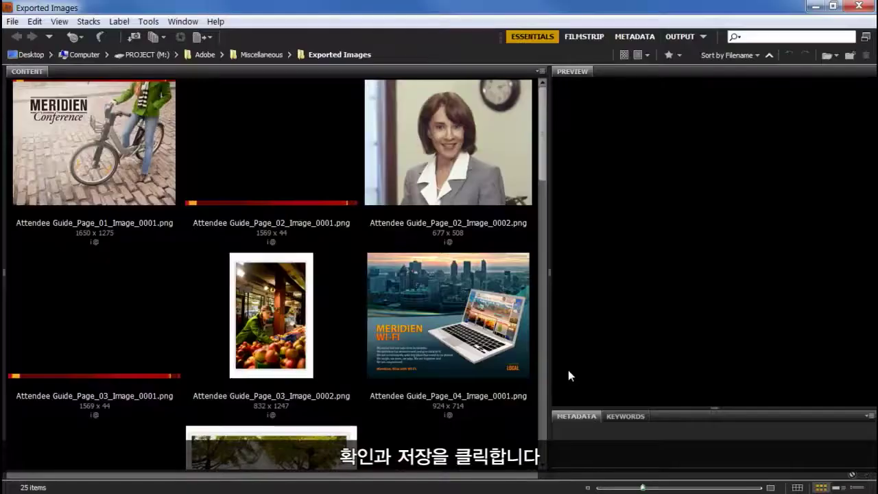